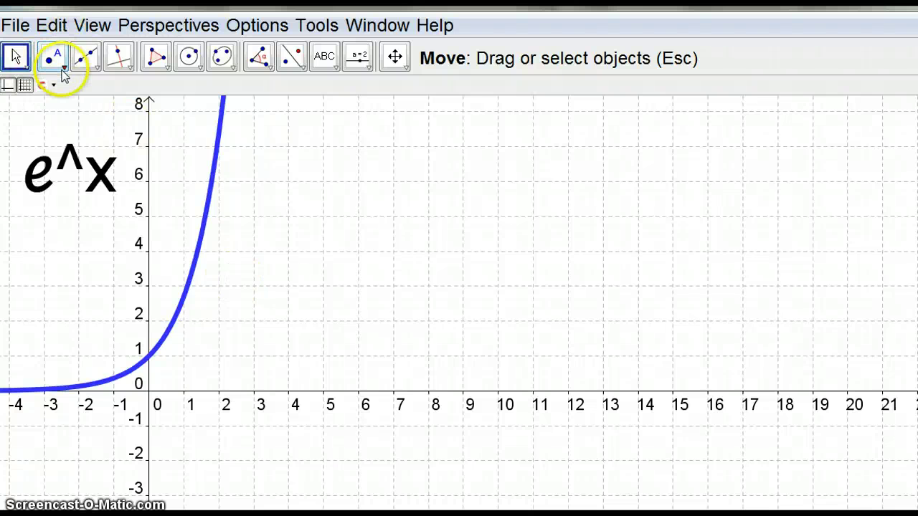
- Place a new point A on the e^x curve
left_click(63, 70)
left_click(90, 92)
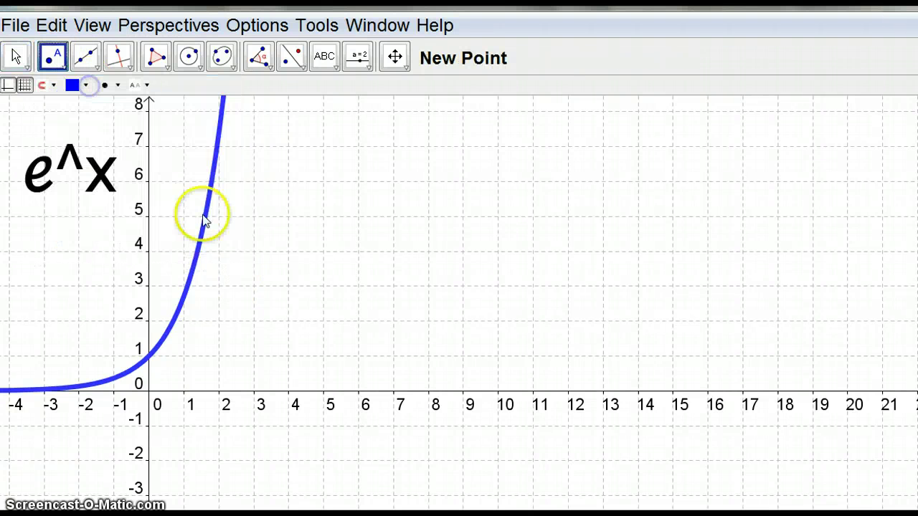
left_click(194, 265)
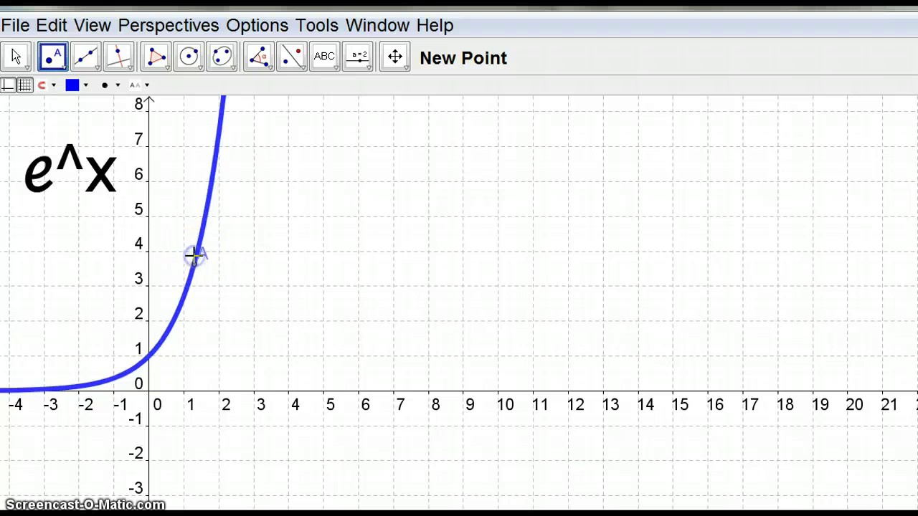
- Make point A a red size-9 dot and slide it to about (1.2, 3.5)
right_click(196, 269)
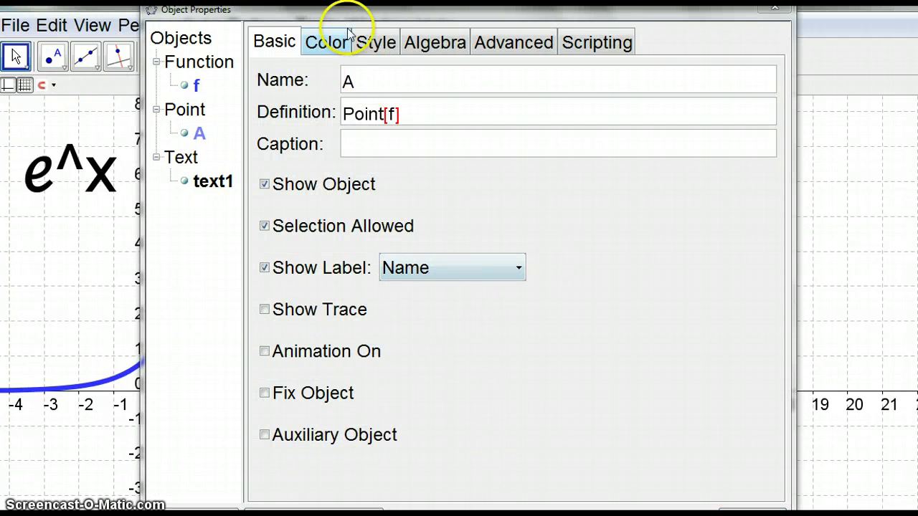
left_click(327, 42)
left_click(402, 106)
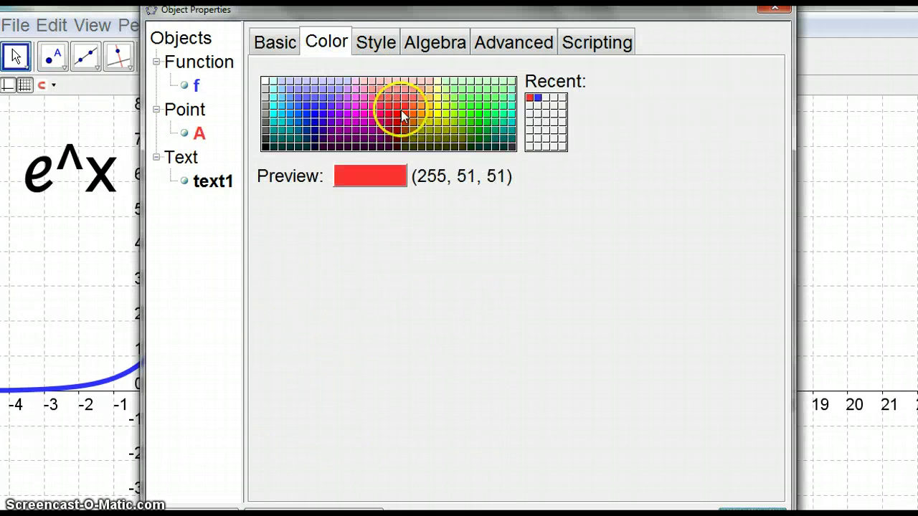
left_click(375, 41)
left_click_drag(301, 105, 356, 107)
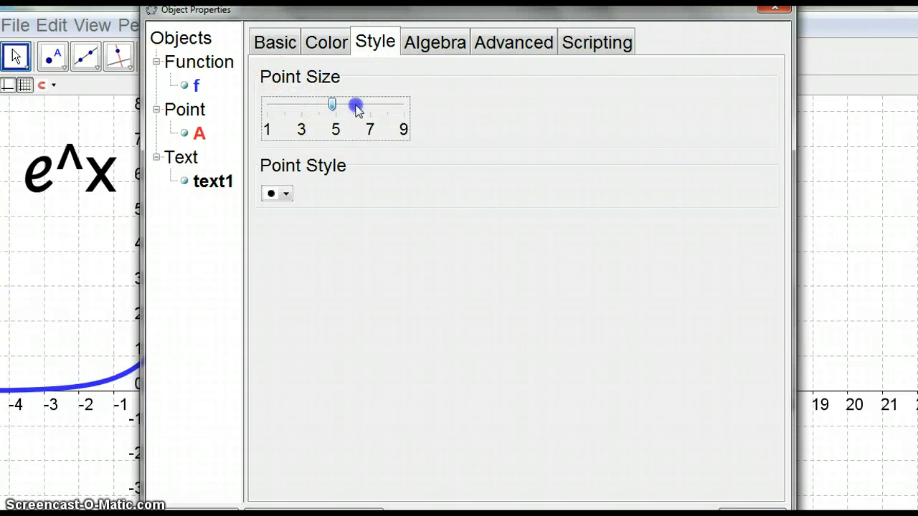
key("Escape")
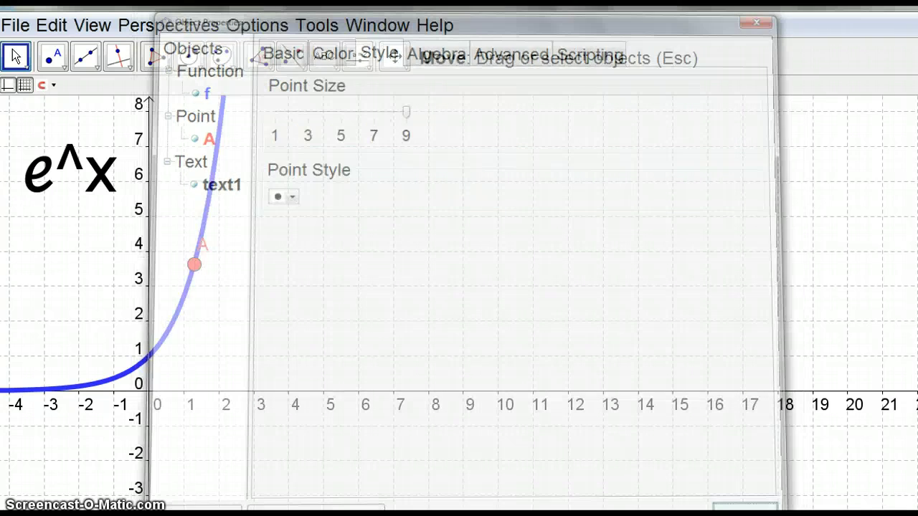
left_click_drag(201, 265, 24, 376)
left_click_drag(159, 349, 193, 314)
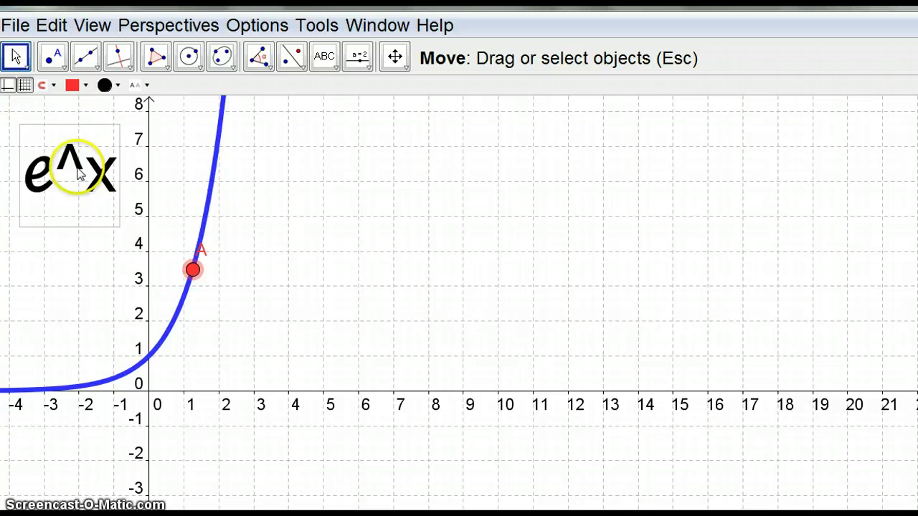
- Construct the tangent to the e^x curve through point A
left_click(96, 67)
left_click(116, 67)
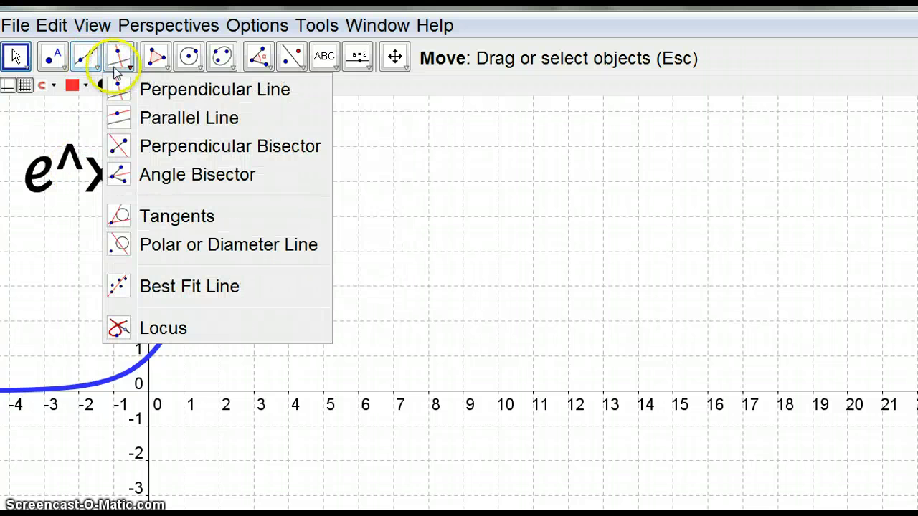
left_click(160, 216)
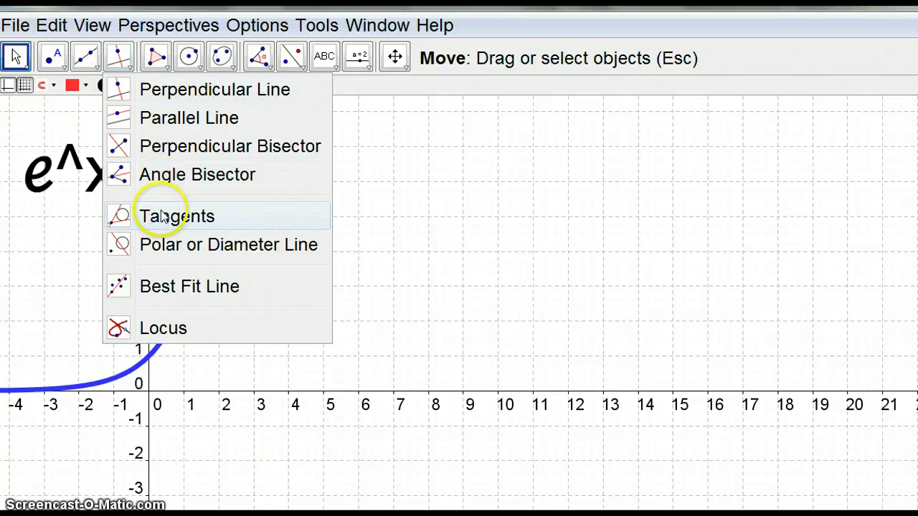
left_click(193, 270)
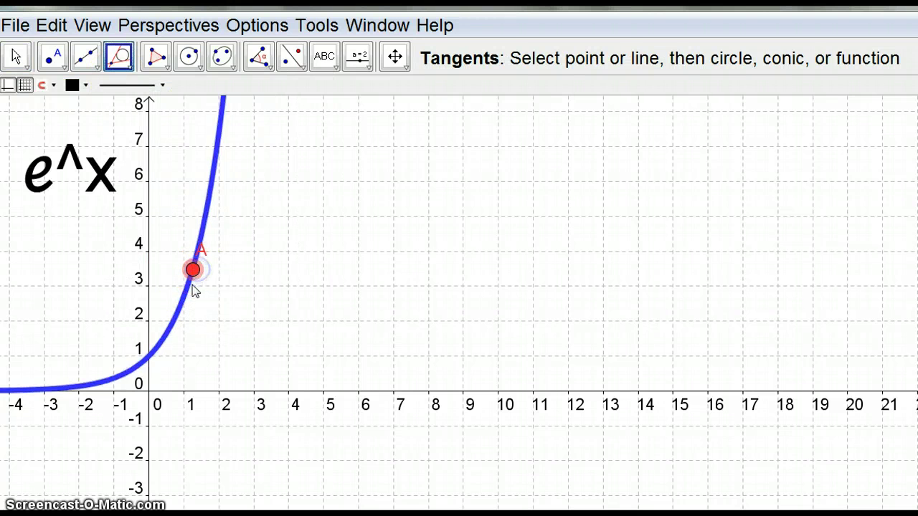
left_click(188, 291)
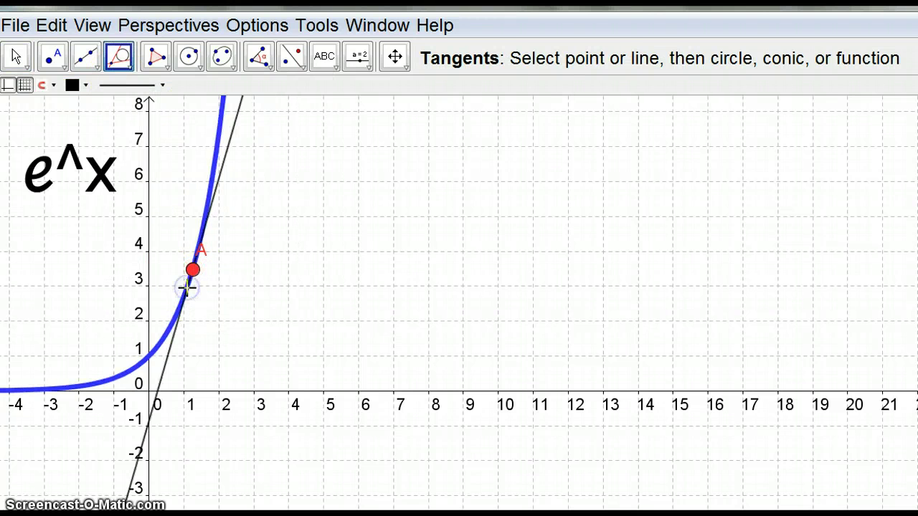
- Thicken the tangent line to 5 and colour it red
right_click(233, 138)
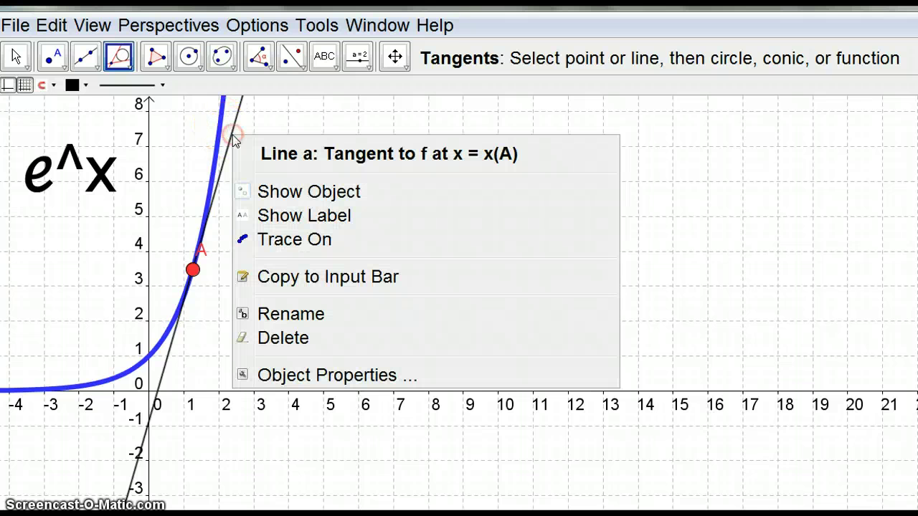
left_click(338, 376)
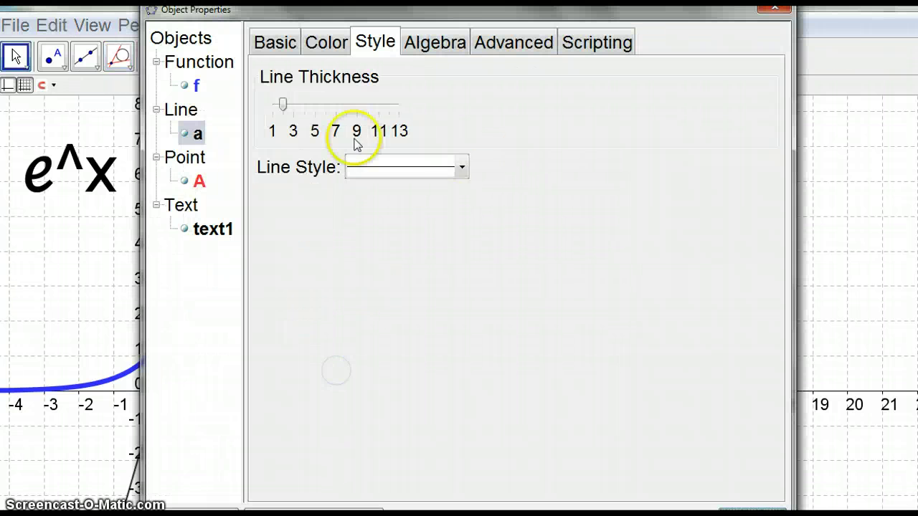
left_click_drag(284, 100, 299, 106)
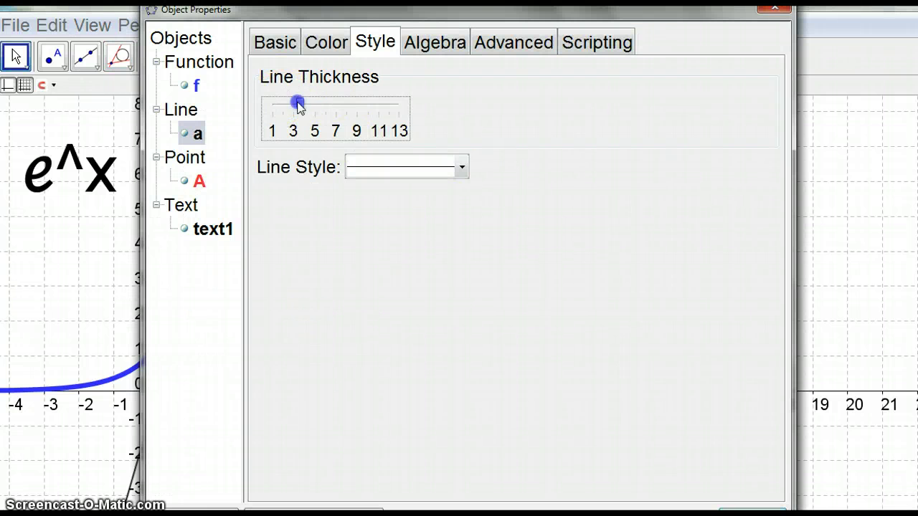
left_click(332, 54)
left_click_drag(391, 108, 403, 116)
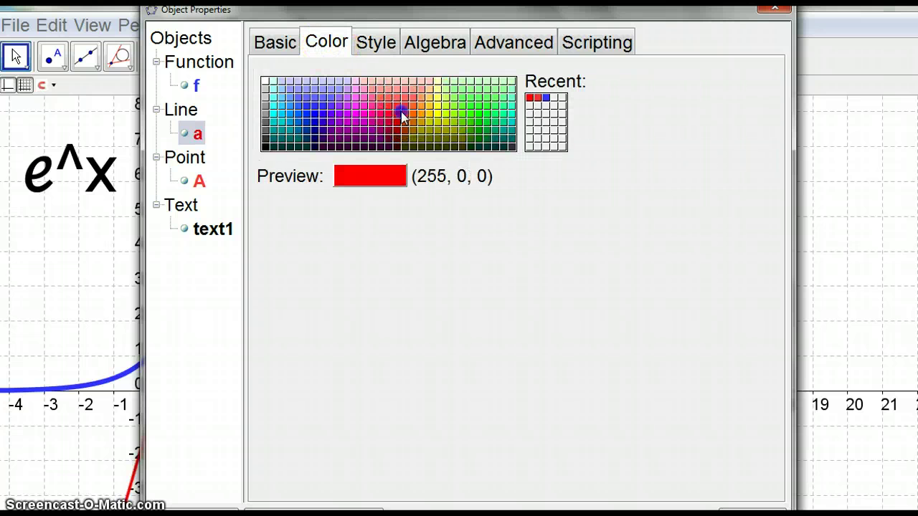
left_click(718, 505)
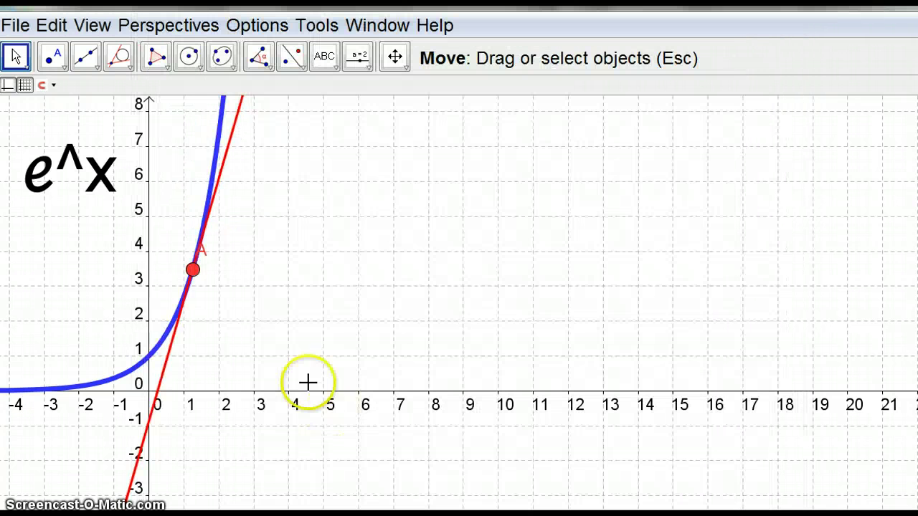
- Slide point A lower on the curve and bring up point B's value settings
left_click_drag(195, 268, 170, 343)
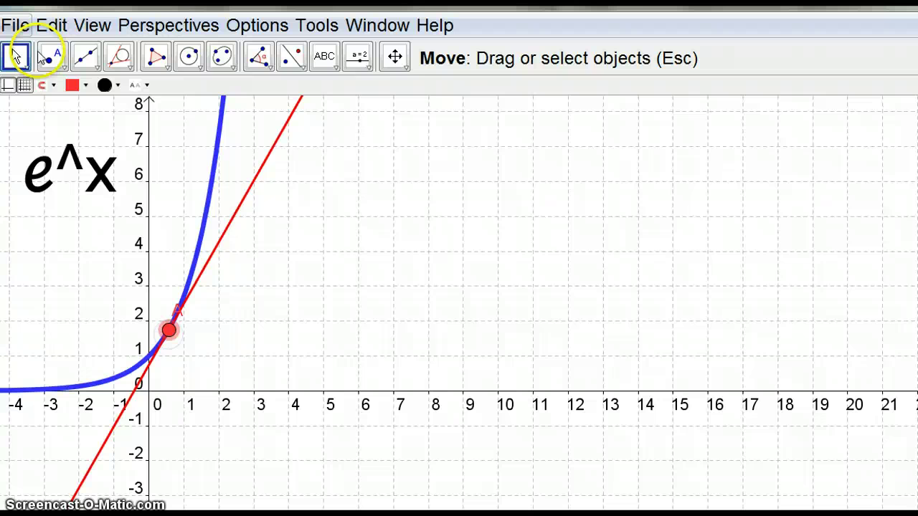
left_click(86, 59)
left_click(53, 59)
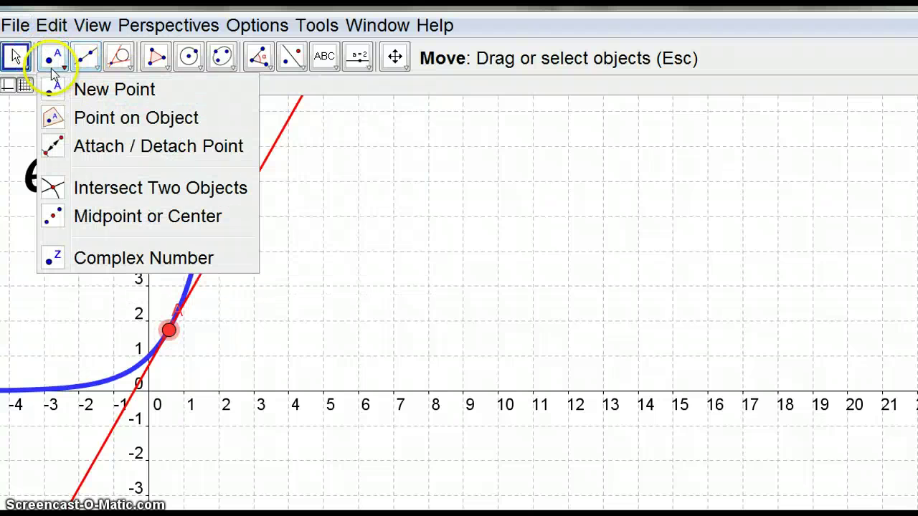
left_click(65, 88)
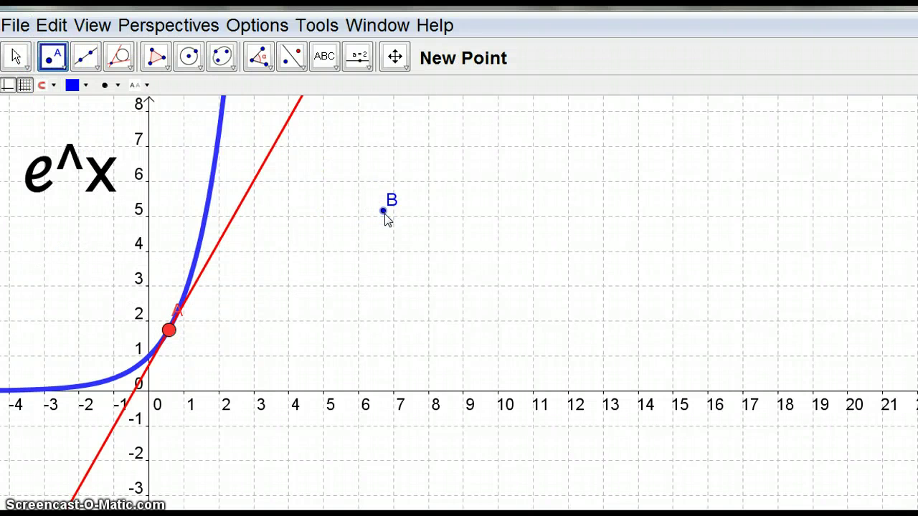
right_click(384, 213)
left_click(456, 452)
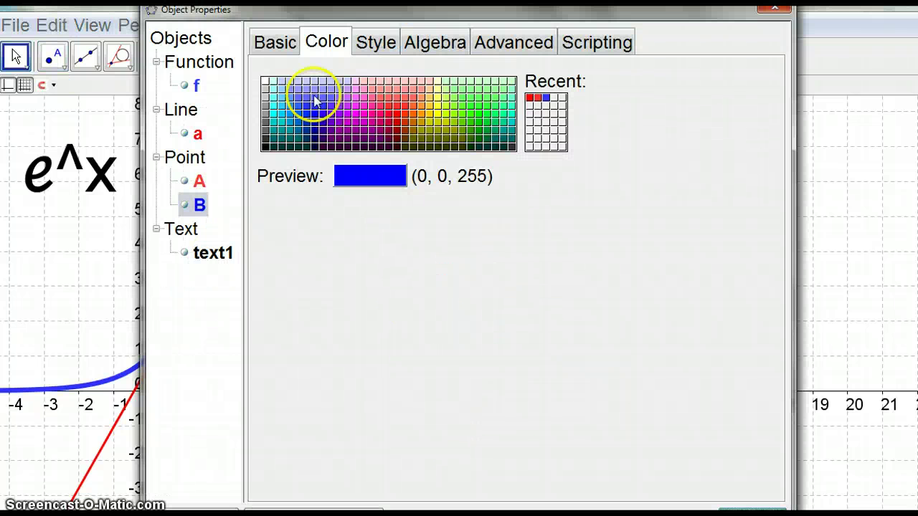
left_click(274, 43)
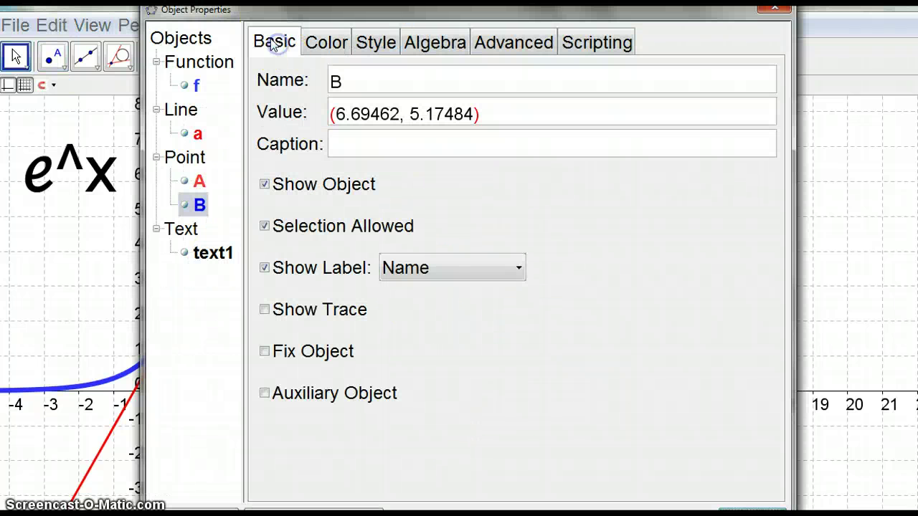
left_click_drag(260, 15, 462, 59)
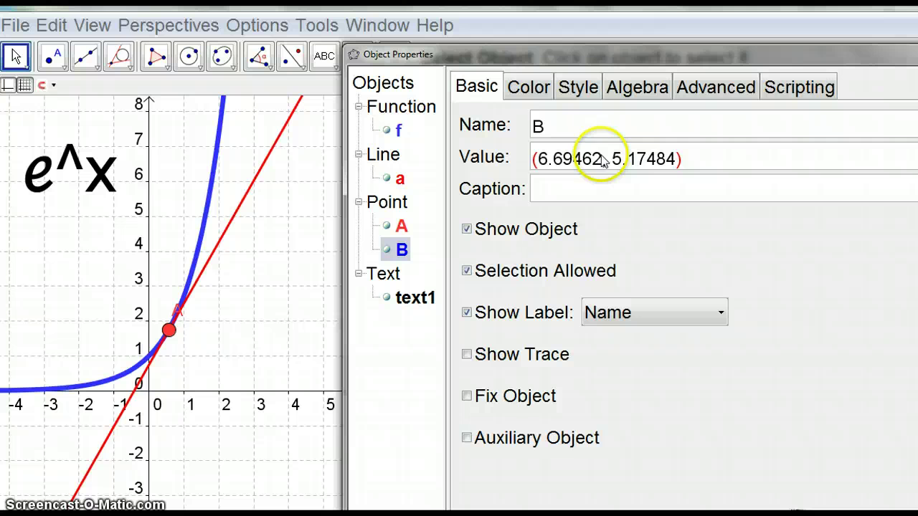
- Enter (x(A), m) as B's value and dismiss the two resulting error messages
left_click_drag(597, 159, 534, 161)
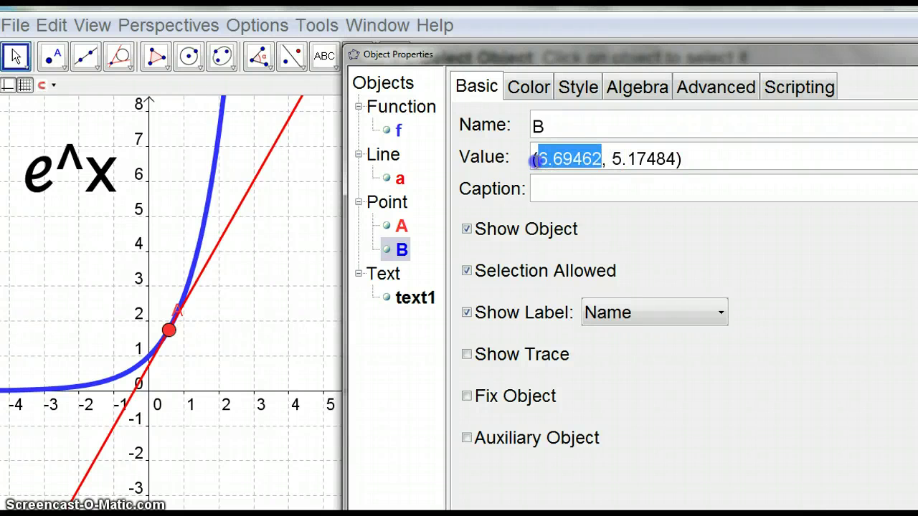
type("x(A")
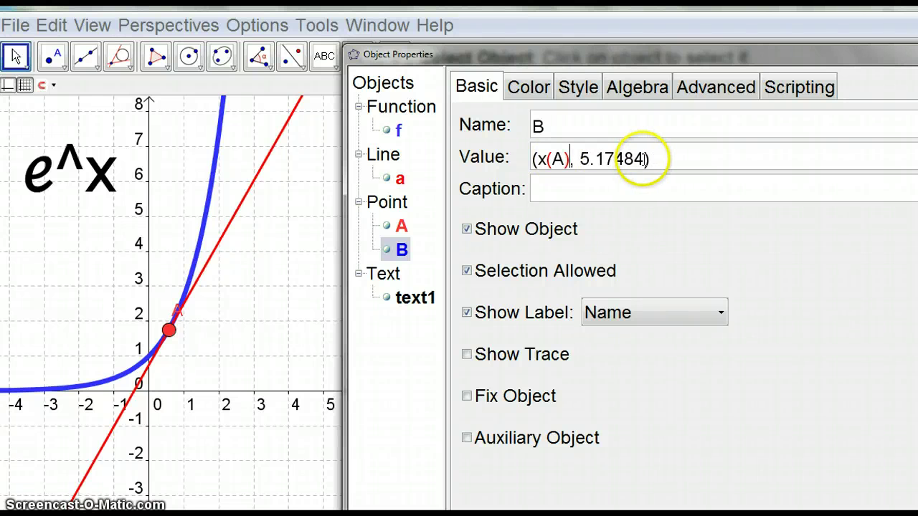
left_click_drag(645, 160, 595, 159)
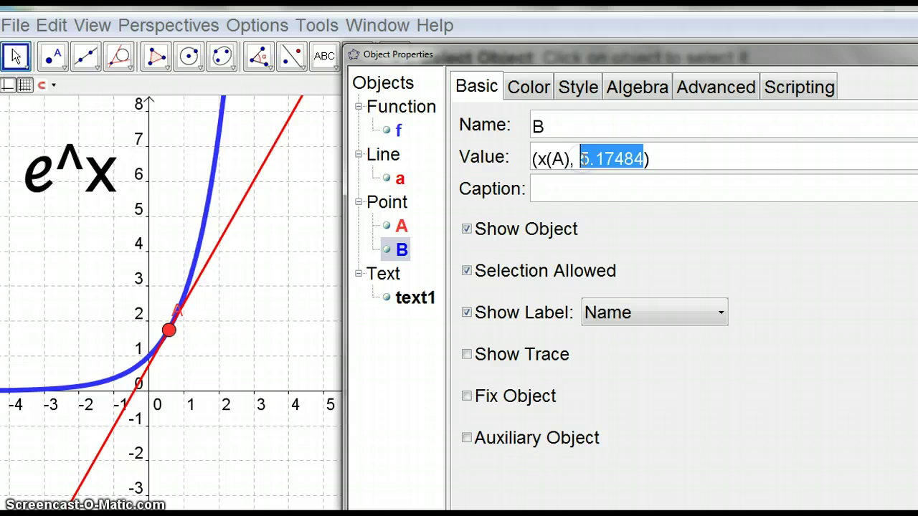
type("m")
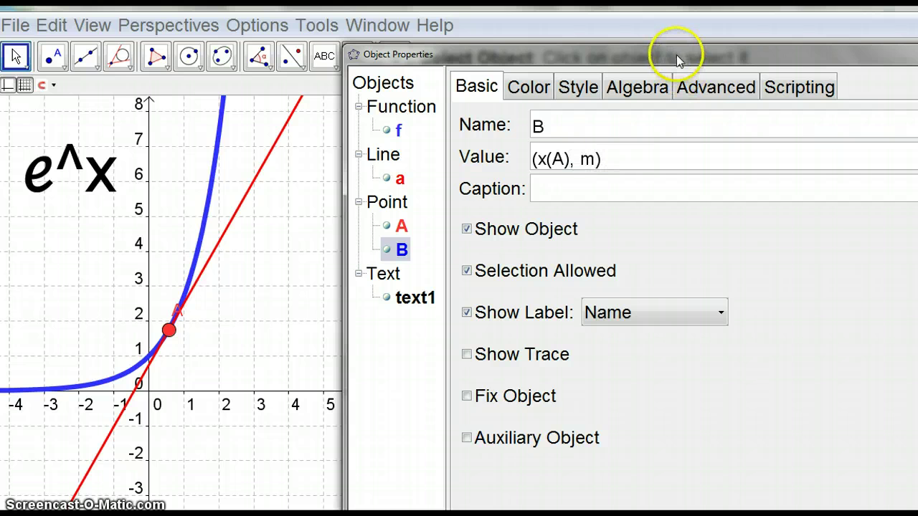
left_click_drag(677, 57, 574, 3)
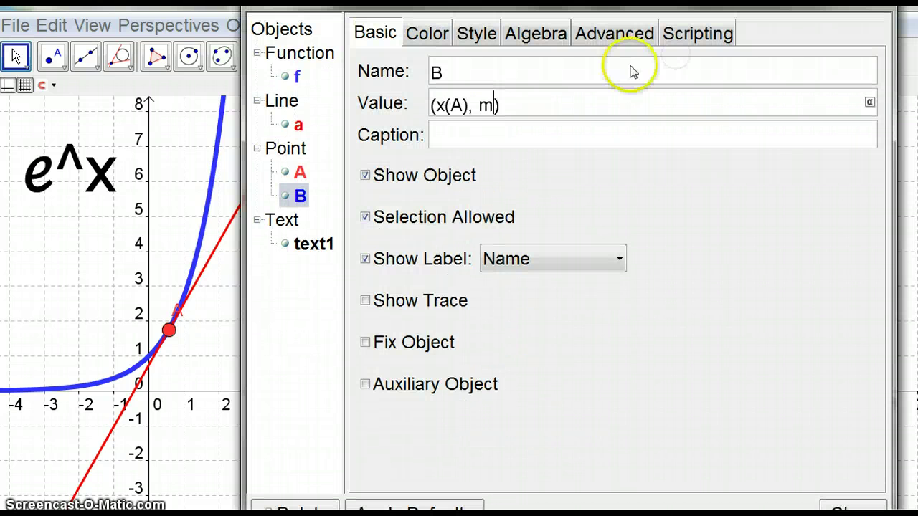
left_click(853, 509)
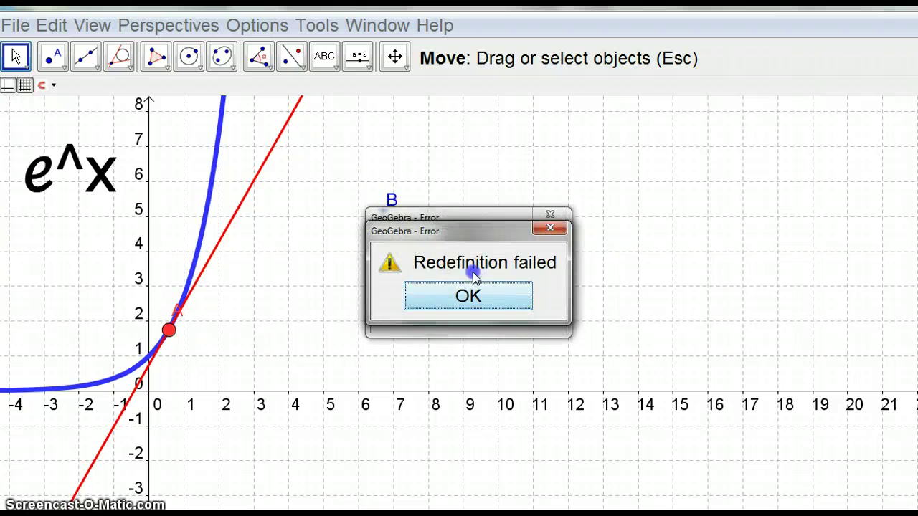
left_click(479, 295)
left_click(479, 309)
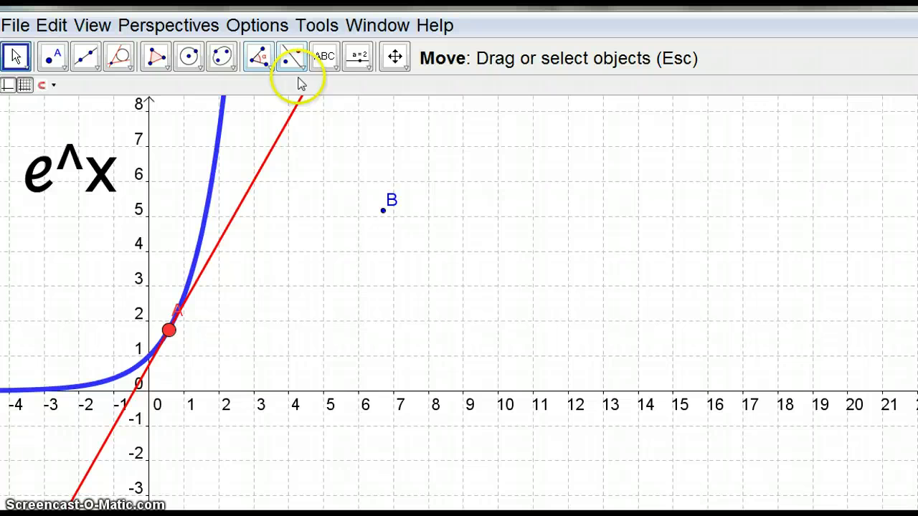
- Measure the red tangent's slope with the Slope tool, showing a triangle of 1 and 1.76
left_click(362, 66)
mouse_move(333, 68)
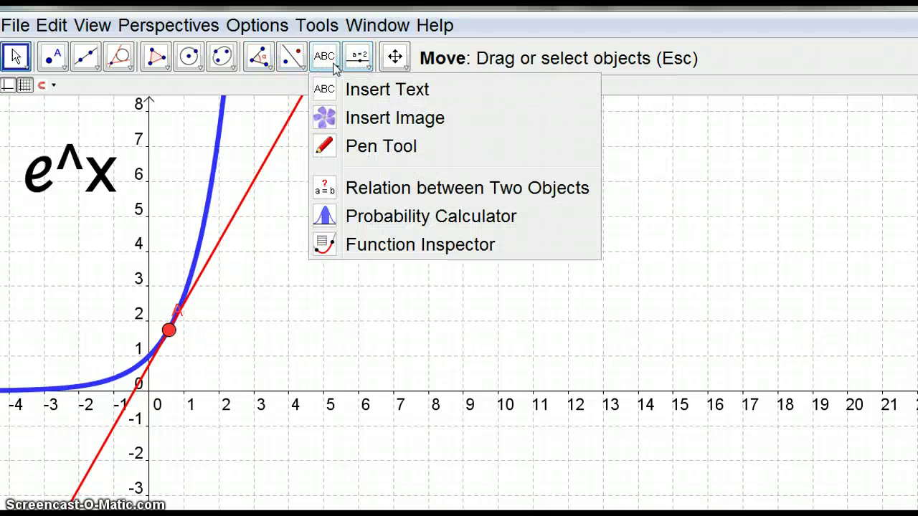
mouse_move(300, 66)
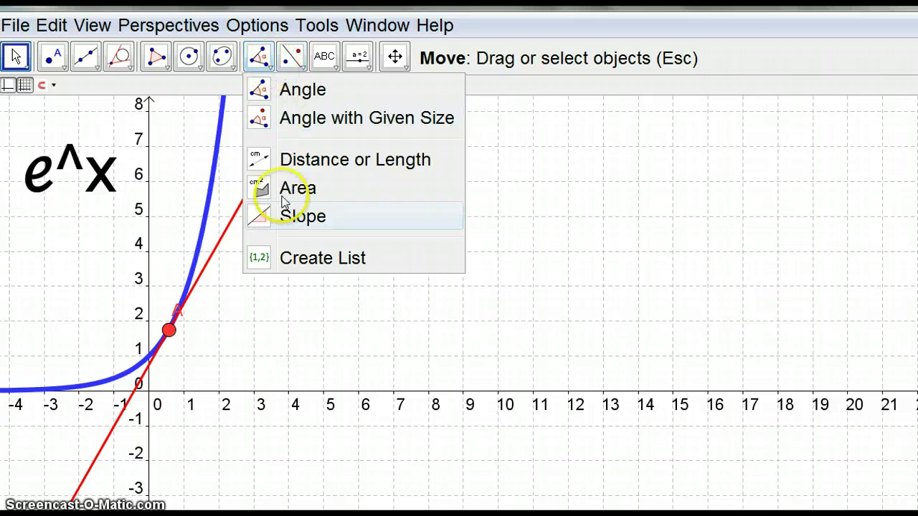
left_click(266, 216)
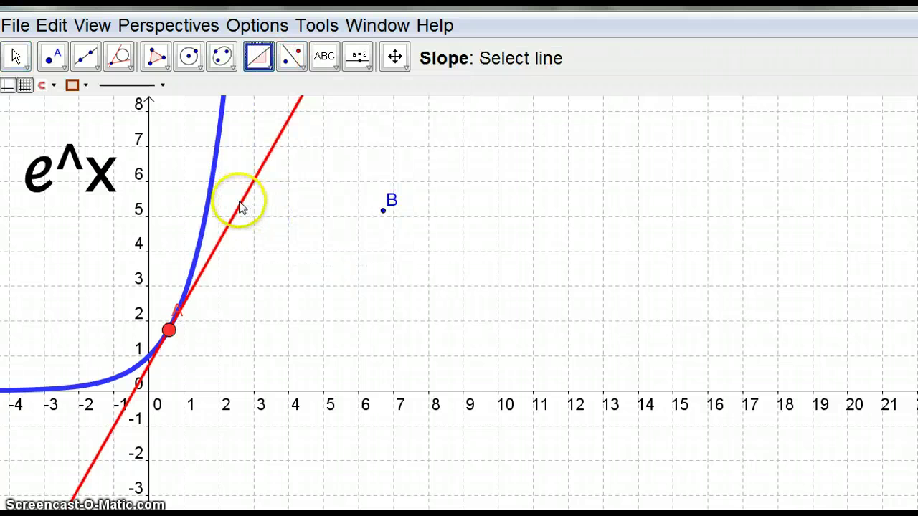
left_click(239, 203)
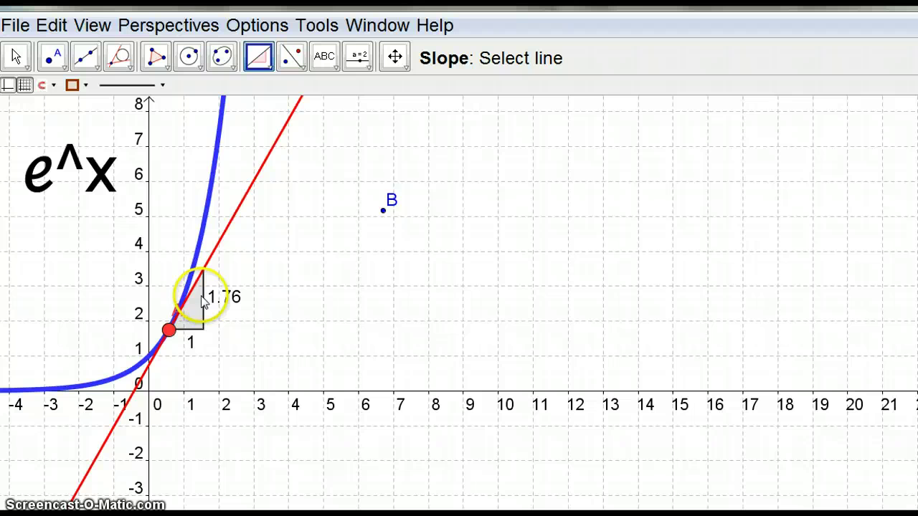
- Set point B's value to (x(A), m) in its properties and close them
right_click(384, 214)
left_click(444, 452)
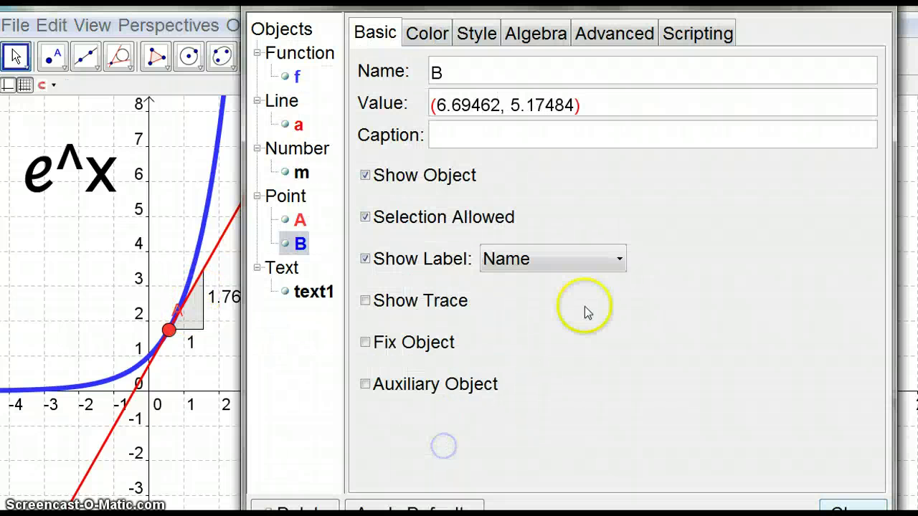
left_click_drag(500, 104, 441, 105)
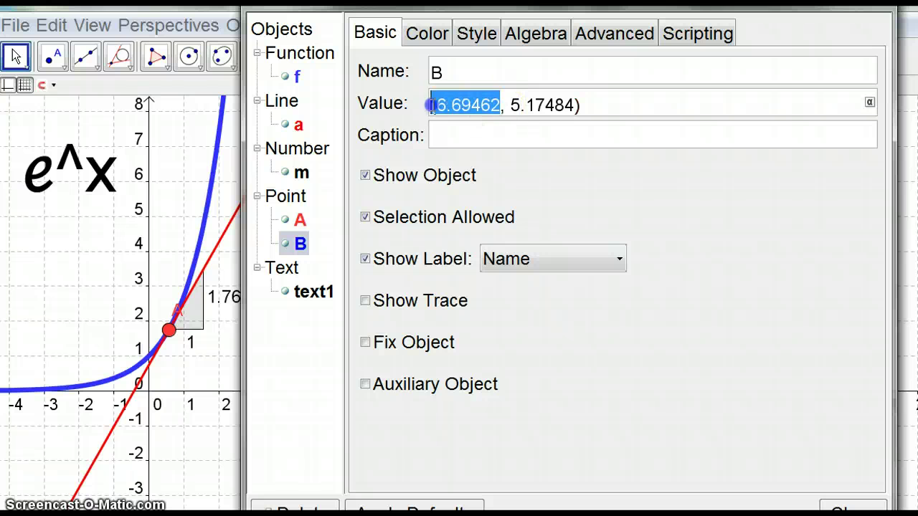
type("x(A")
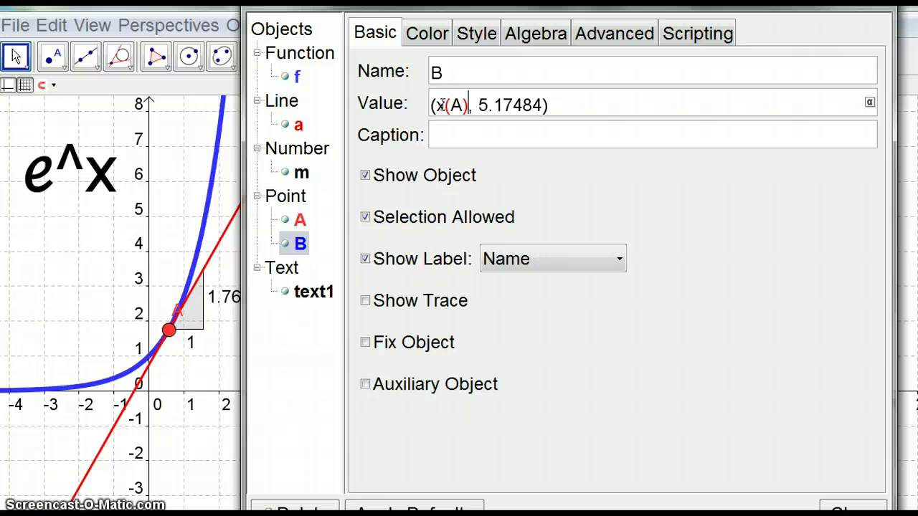
left_click(542, 105)
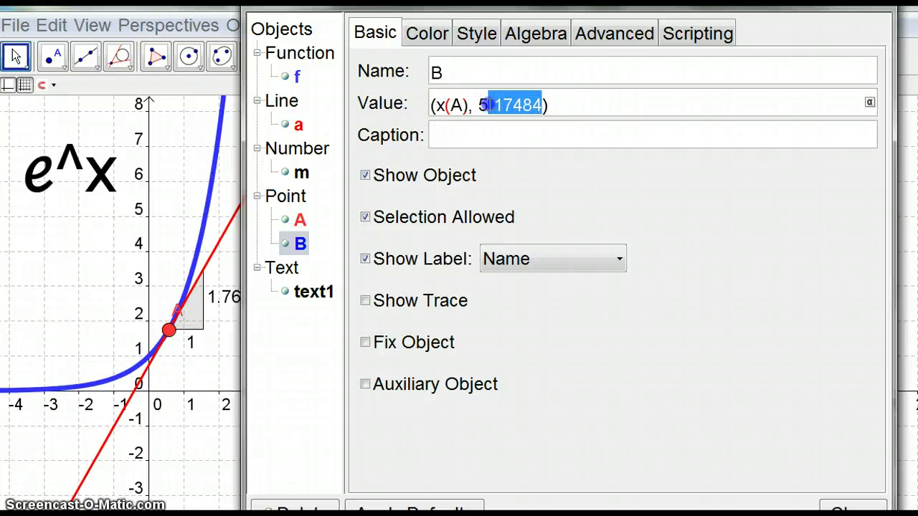
type("m")
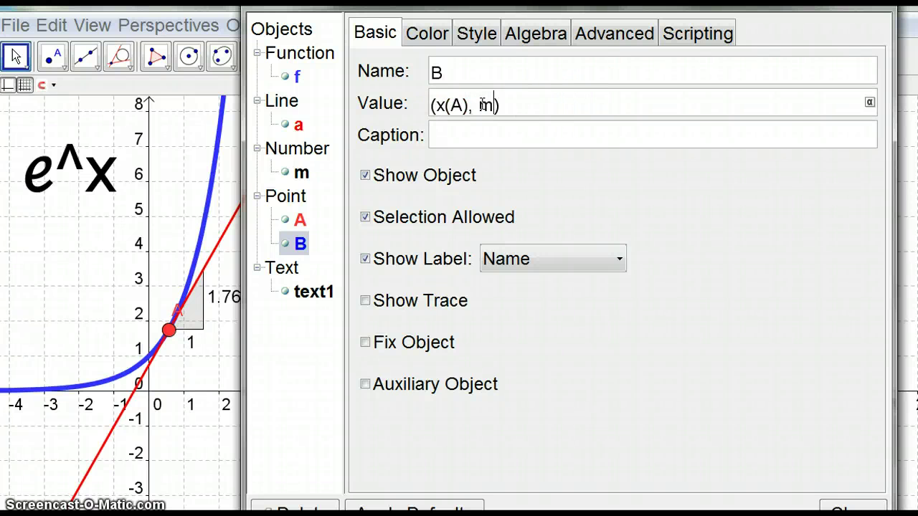
key("Return")
left_click(298, 174)
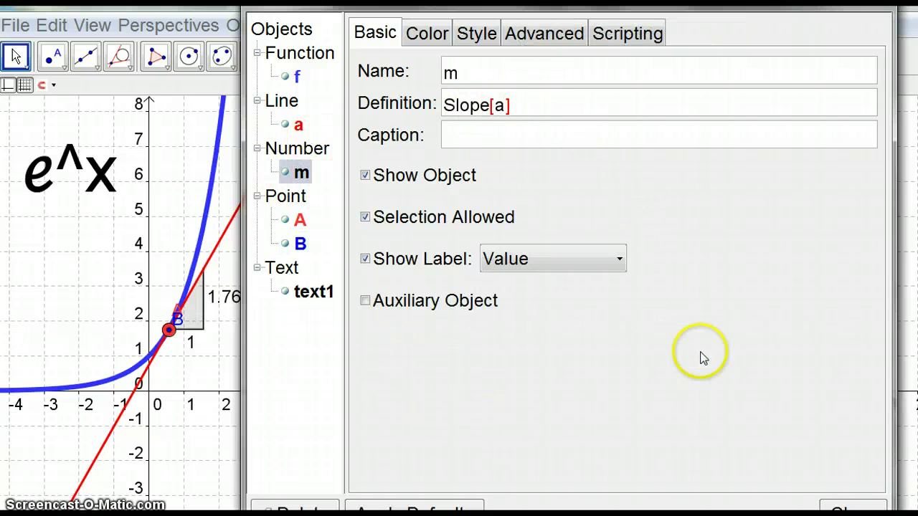
left_click(854, 508)
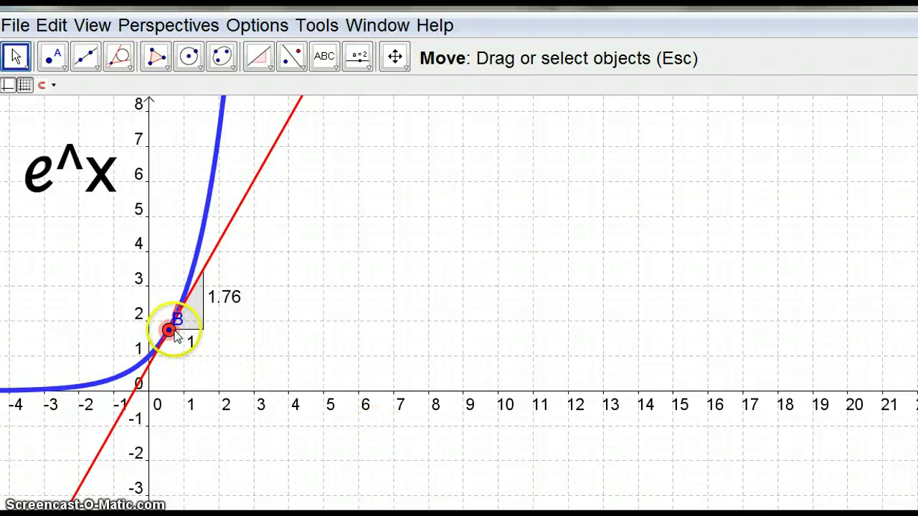
- Drag A along the e^x curve to about x = 1.05, where the slope reads 2.87
mouse_move(174, 334)
left_mouse_down()
mouse_move(222, 268)
mouse_move(157, 338)
mouse_move(76, 365)
mouse_move(133, 364)
mouse_move(207, 324)
mouse_move(86, 375)
mouse_move(50, 377)
mouse_move(164, 335)
mouse_move(216, 332)
mouse_move(141, 360)
mouse_move(63, 369)
mouse_move(191, 334)
mouse_move(10, 383)
mouse_move(127, 369)
mouse_move(191, 328)
mouse_move(29, 383)
mouse_move(222, 318)
mouse_move(187, 344)
left_mouse_up()
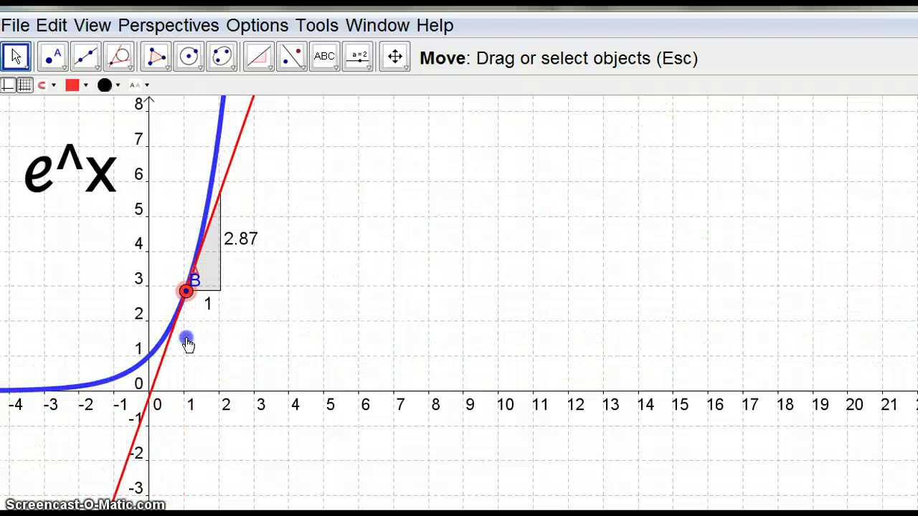
left_click(217, 172)
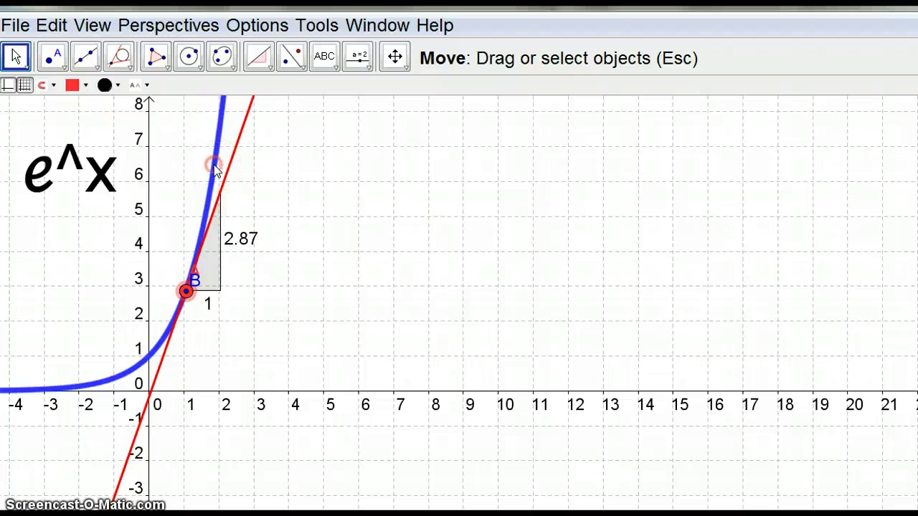
- Redefine f as x^2 and slide A up the parabola to about x = 2.6
right_click(213, 164)
left_click(304, 400)
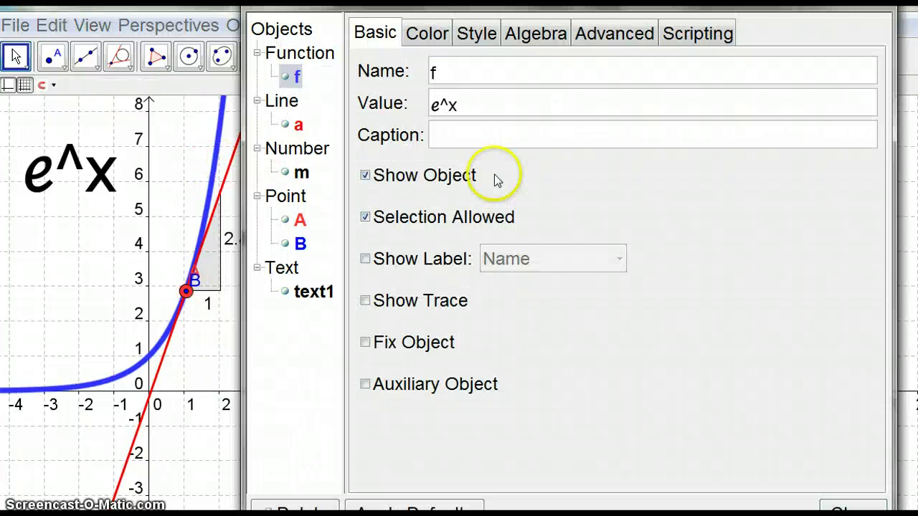
left_click_drag(466, 103, 378, 104)
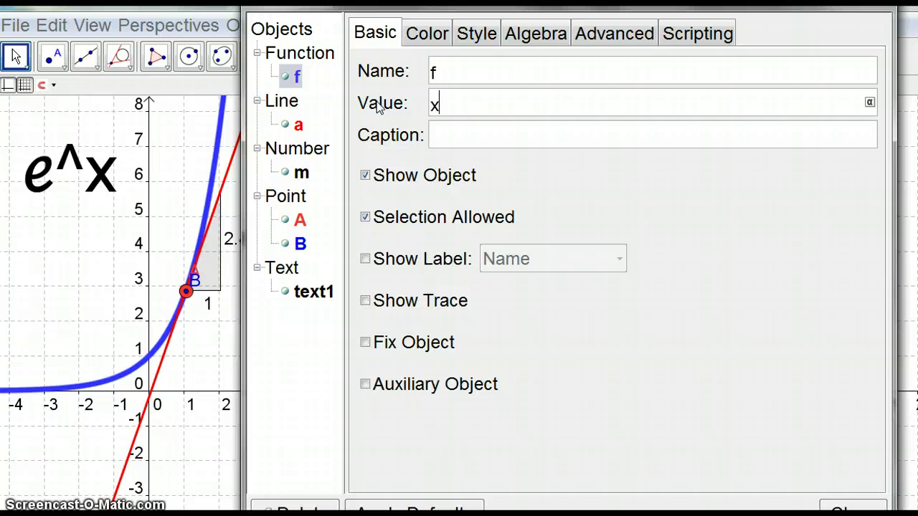
left_click(763, 399)
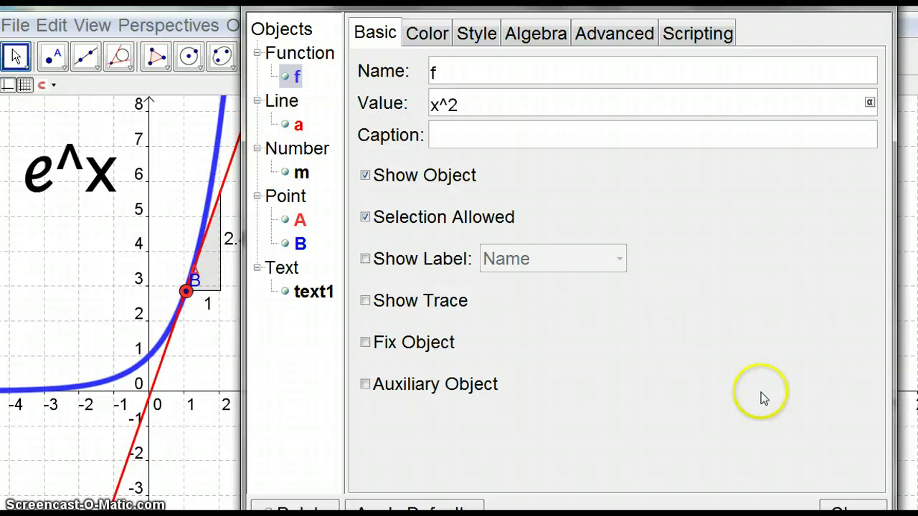
left_click(853, 509)
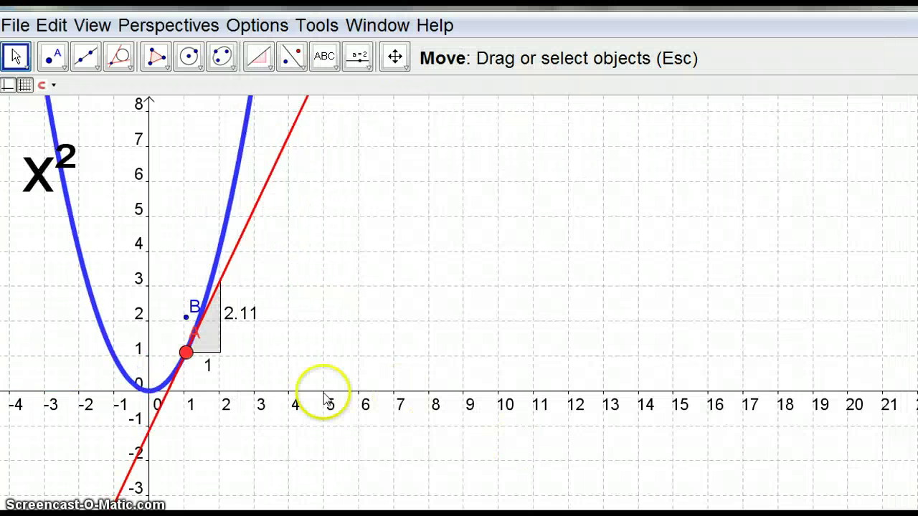
left_click_drag(189, 364, 240, 337)
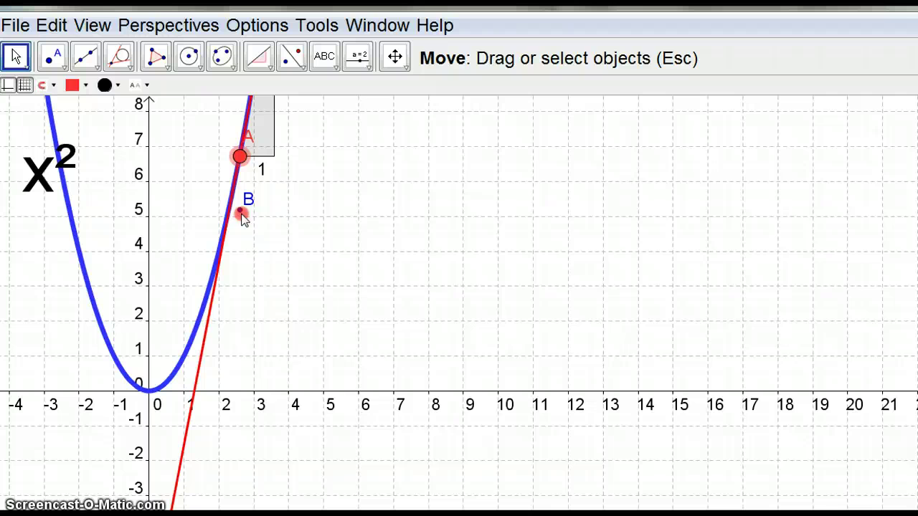
- Turn on trace for point B and style it as a green cross at size 9
right_click(241, 213)
left_click(334, 454)
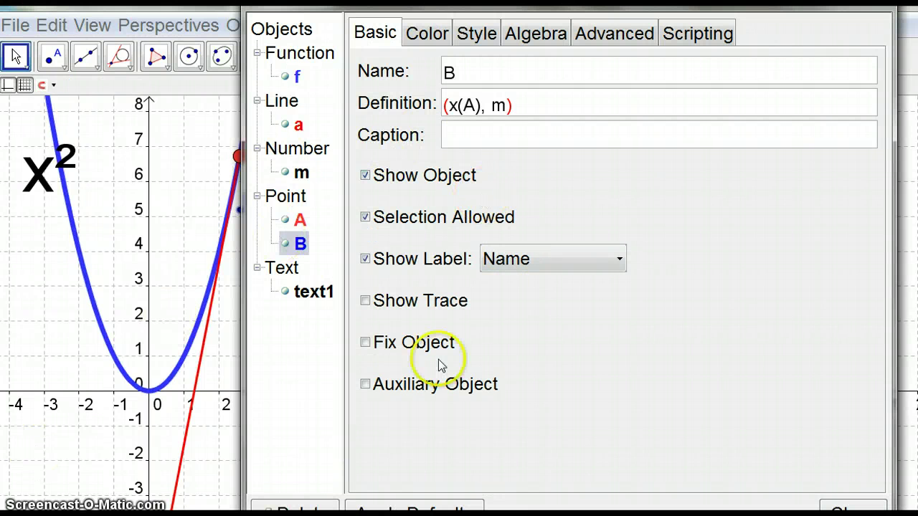
left_click(391, 300)
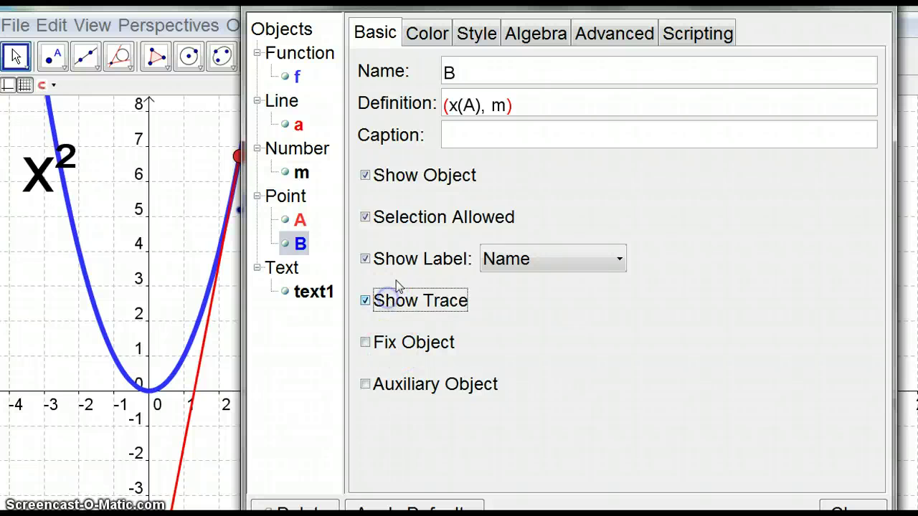
left_click(439, 34)
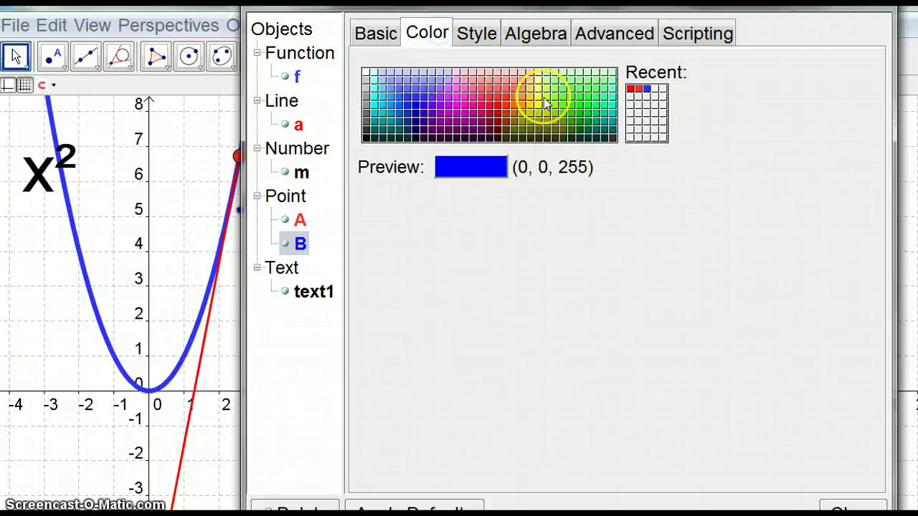
left_click(576, 119)
left_click(476, 34)
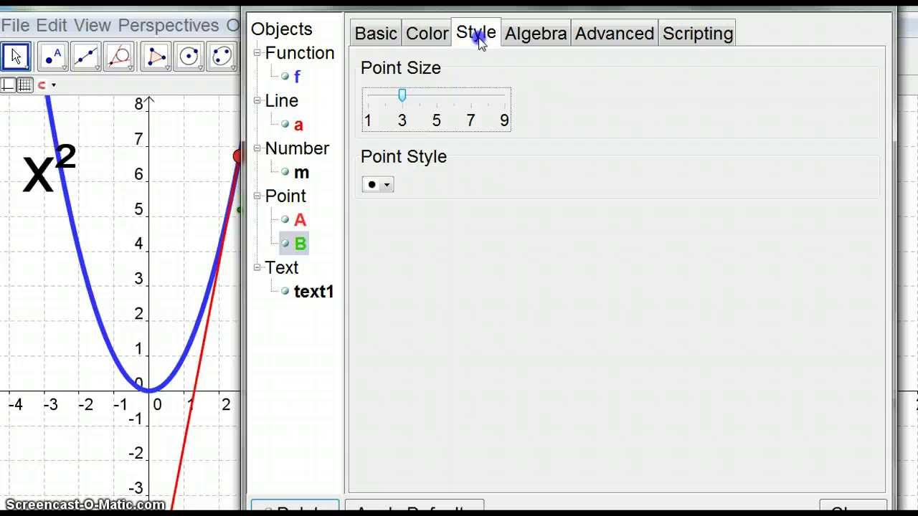
left_click(400, 95)
left_click_drag(404, 96, 537, 115)
left_click(380, 184)
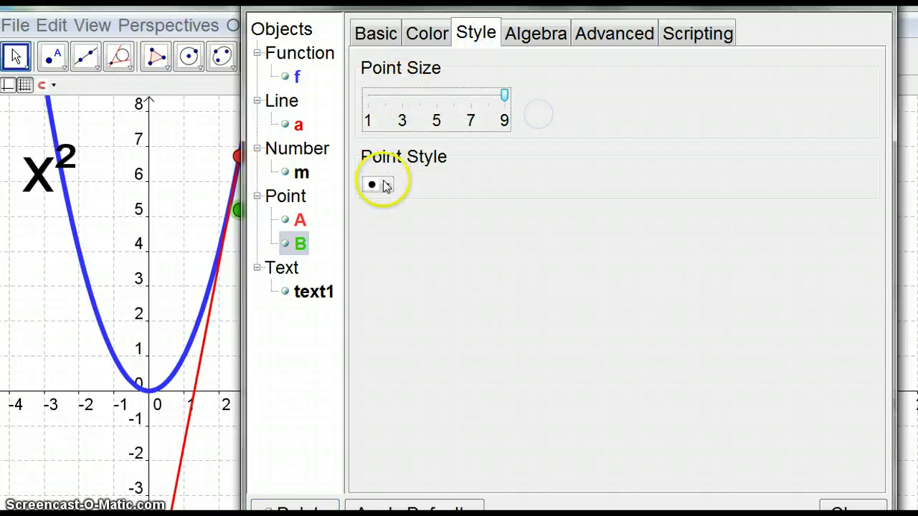
left_click(380, 213)
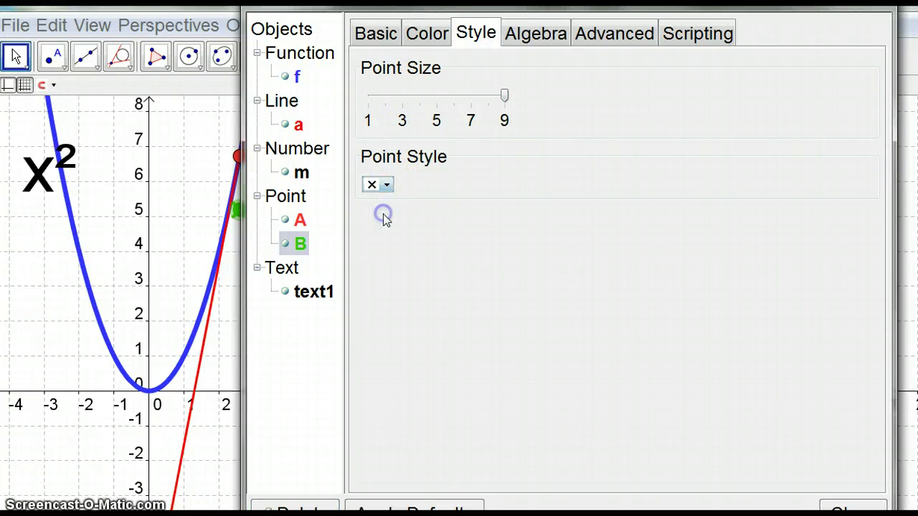
left_click(853, 509)
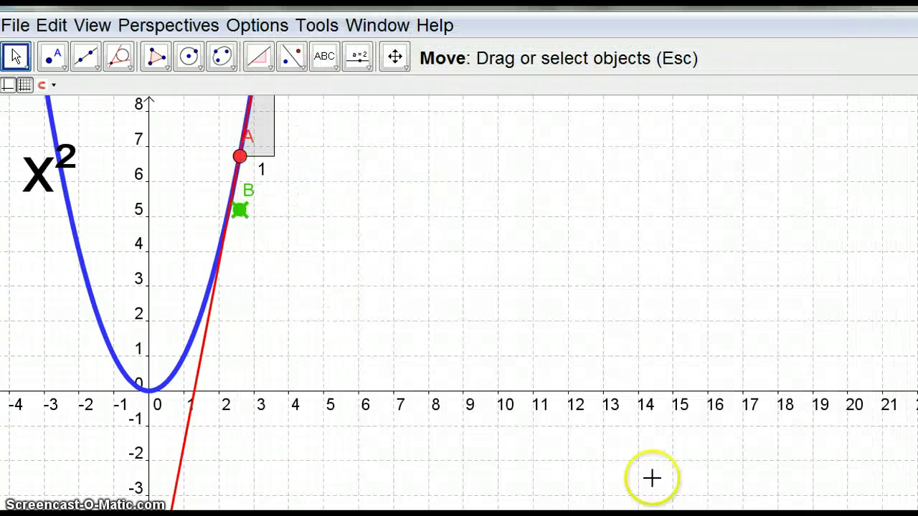
- Drag A along the parabola so B leaves a green straight-line trace through the origin
mouse_move(244, 172)
left_mouse_down()
mouse_move(204, 246)
mouse_move(77, 297)
mouse_move(22, 294)
mouse_move(86, 326)
mouse_move(204, 320)
mouse_move(243, 271)
mouse_move(164, 332)
mouse_move(28, 272)
mouse_move(202, 345)
mouse_move(272, 262)
mouse_move(180, 373)
mouse_move(70, 324)
mouse_move(66, 278)
mouse_move(175, 326)
mouse_move(288, 232)
mouse_move(154, 329)
mouse_move(46, 266)
mouse_move(82, 304)
mouse_move(219, 285)
mouse_move(256, 248)
mouse_move(152, 324)
mouse_move(223, 267)
mouse_move(120, 331)
mouse_move(71, 339)
mouse_move(169, 330)
mouse_move(226, 287)
left_mouse_up()
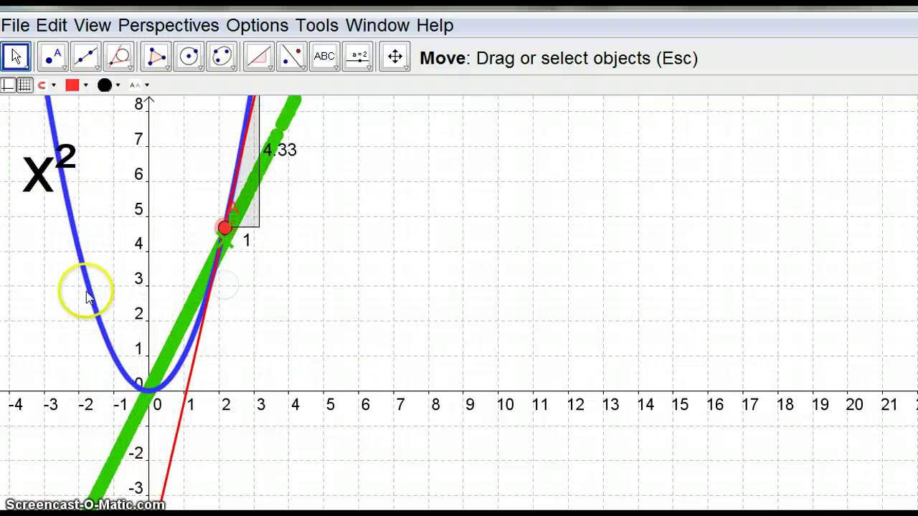
right_click(89, 295)
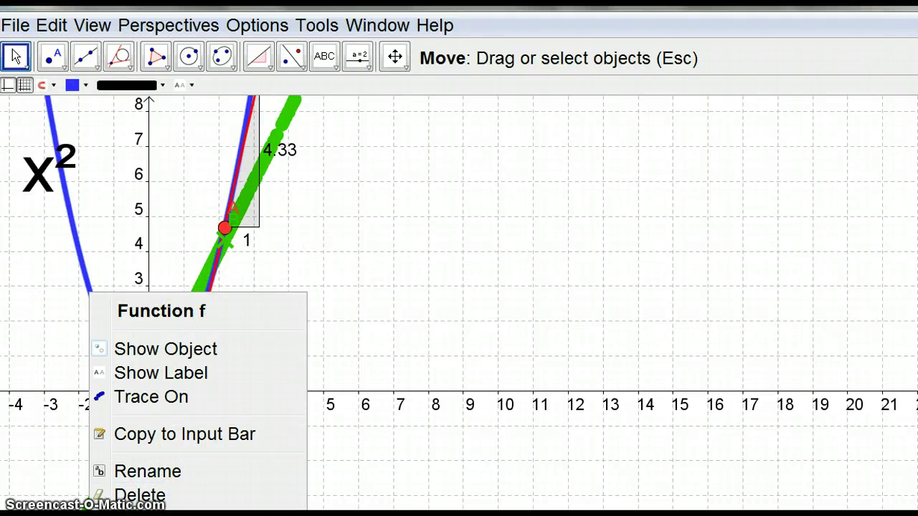
- Change f's value back to e^x in its properties and close them
left_click(208, 513)
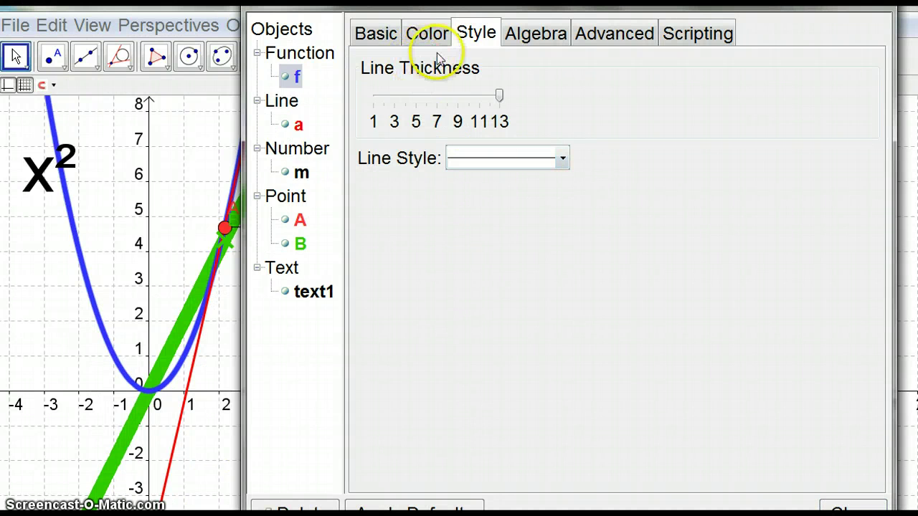
left_click(380, 33)
left_click(434, 103)
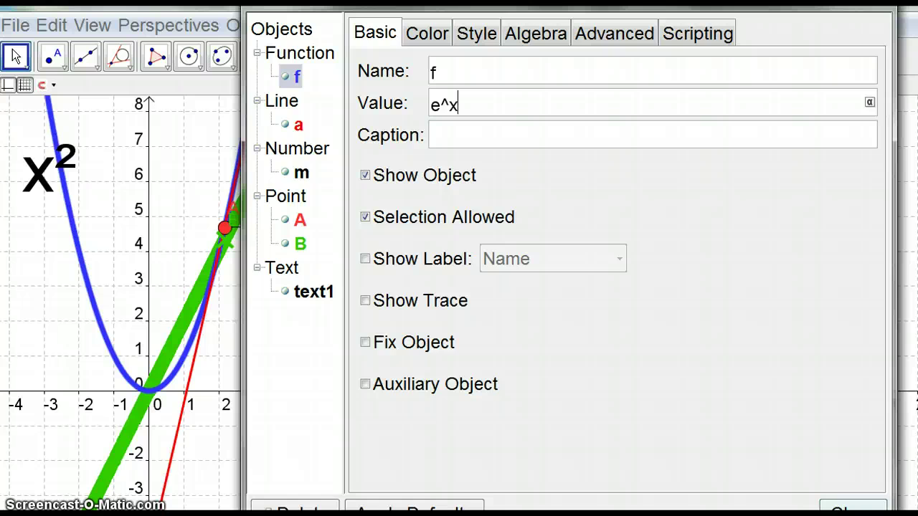
left_click(853, 508)
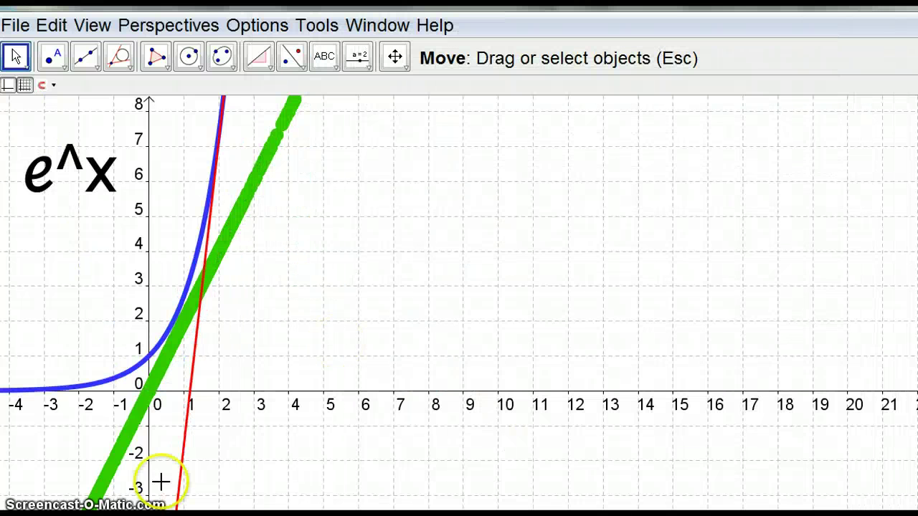
- Zoom in and drag the tangent point along e^x so B's green trace lies on the curve
left_click(224, 298)
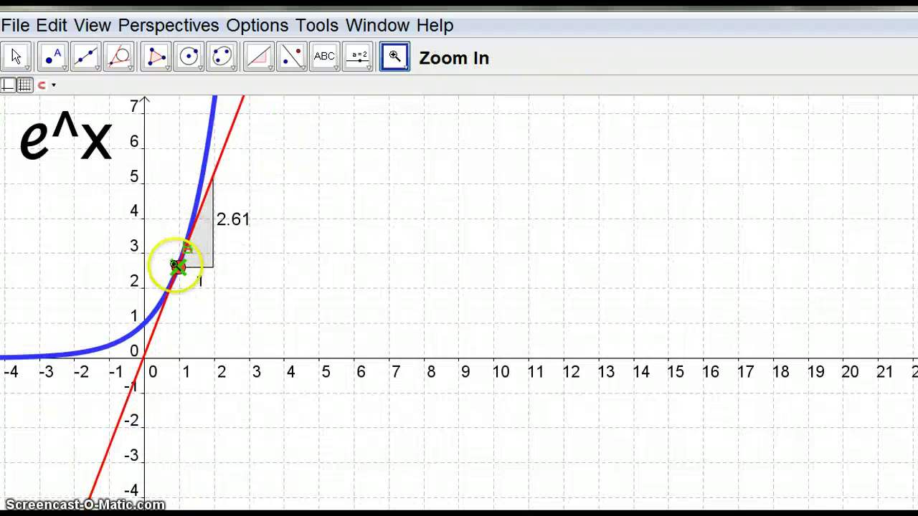
left_click(17, 57)
left_click(200, 275)
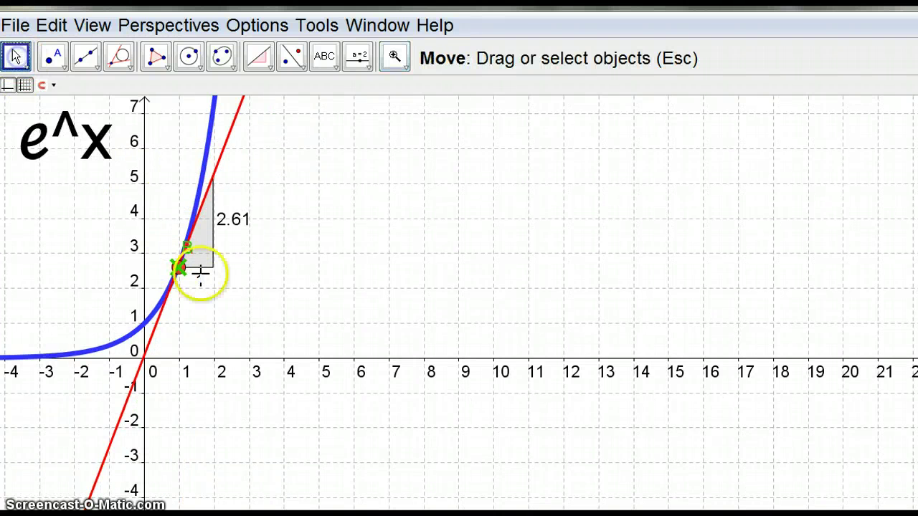
mouse_move(177, 267)
left_mouse_down()
mouse_move(148, 317)
mouse_move(81, 337)
mouse_move(132, 327)
mouse_move(228, 228)
mouse_move(160, 287)
mouse_move(180, 264)
mouse_move(207, 266)
mouse_move(91, 311)
mouse_move(33, 318)
mouse_move(231, 235)
mouse_move(199, 254)
mouse_move(215, 231)
mouse_move(201, 257)
mouse_move(24, 355)
mouse_move(122, 331)
mouse_move(11, 351)
mouse_move(248, 291)
mouse_move(4, 355)
mouse_move(199, 365)
mouse_move(43, 435)
mouse_move(168, 371)
left_mouse_up()
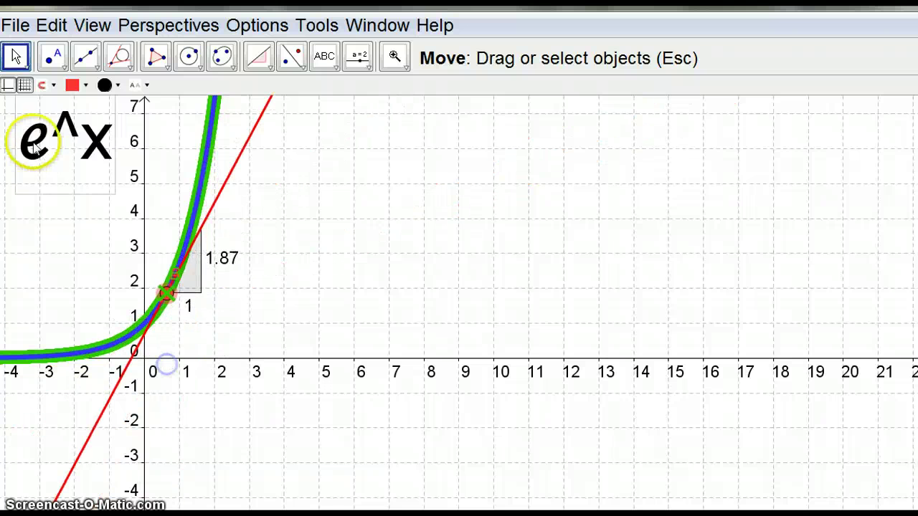
- Clear the old trace via Refresh Views, then retrace e^x in green with the tangent point
left_click(92, 25)
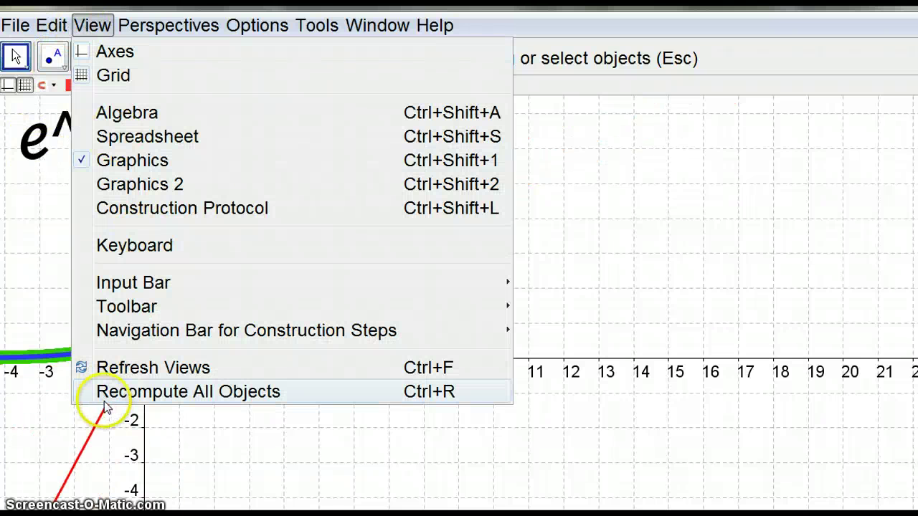
left_click(149, 370)
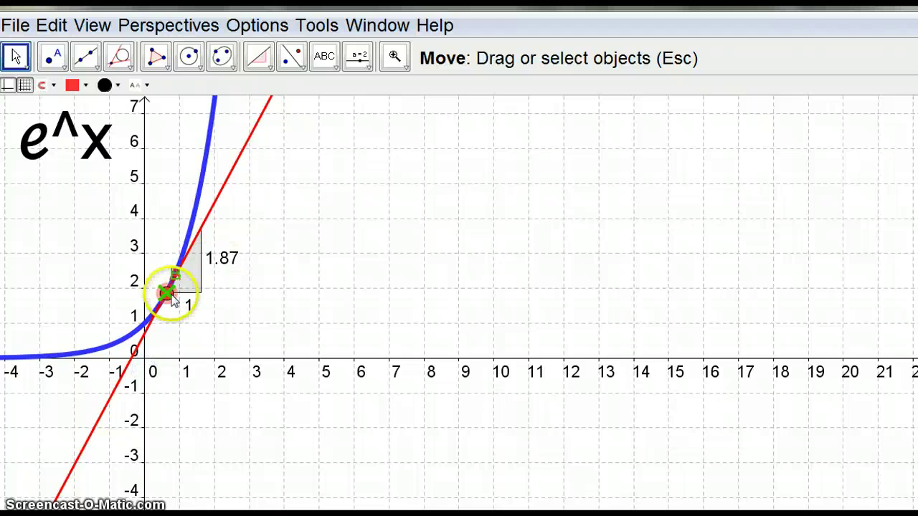
left_click_drag(169, 302, 177, 301)
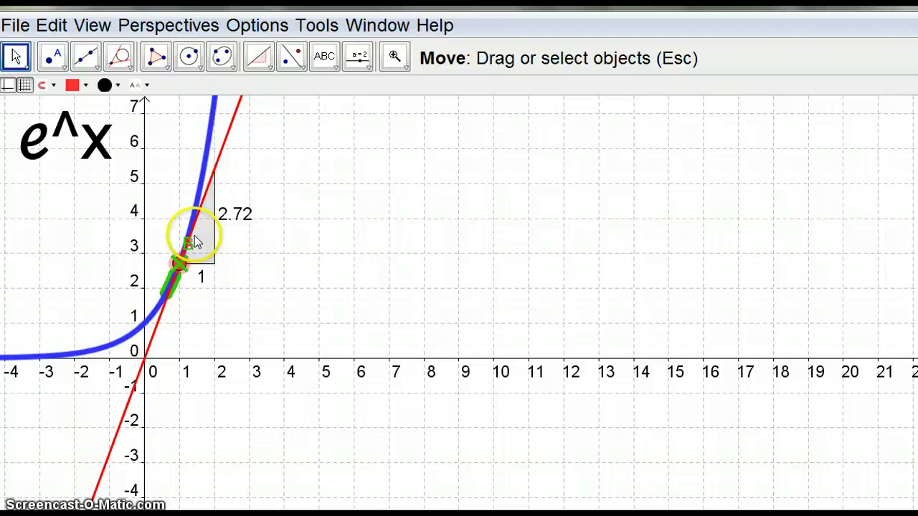
mouse_move(182, 268)
left_mouse_down()
mouse_move(217, 223)
mouse_move(143, 311)
mouse_move(183, 280)
mouse_move(142, 313)
mouse_move(49, 351)
mouse_move(126, 329)
mouse_move(14, 361)
mouse_move(146, 349)
mouse_move(182, 329)
mouse_move(244, 256)
mouse_move(178, 346)
mouse_move(228, 277)
mouse_move(199, 314)
mouse_move(86, 394)
mouse_move(11, 415)
mouse_move(62, 411)
mouse_move(183, 366)
mouse_move(164, 381)
left_mouse_up()
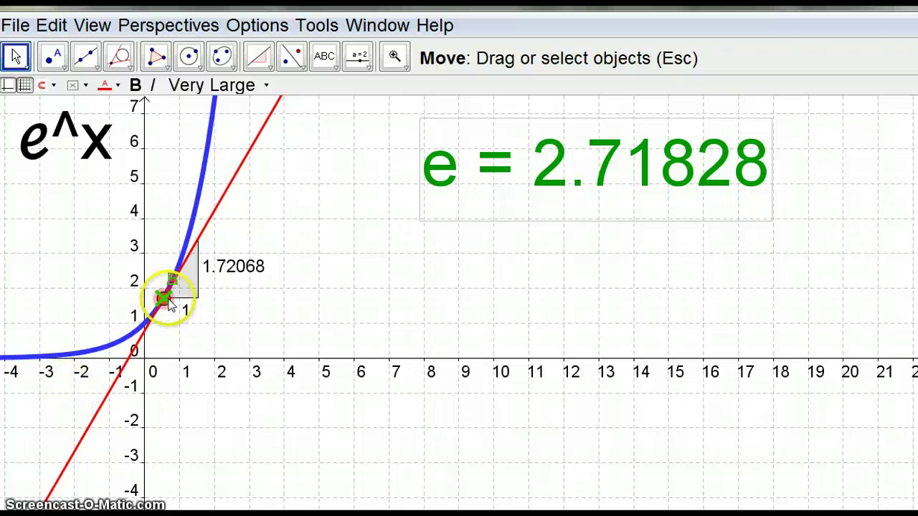
- Drag the tangent point to slope 2.71828, then back down e^x, tracing in green
mouse_move(171, 305)
left_mouse_down()
mouse_move(174, 291)
mouse_move(183, 294)
left_mouse_up()
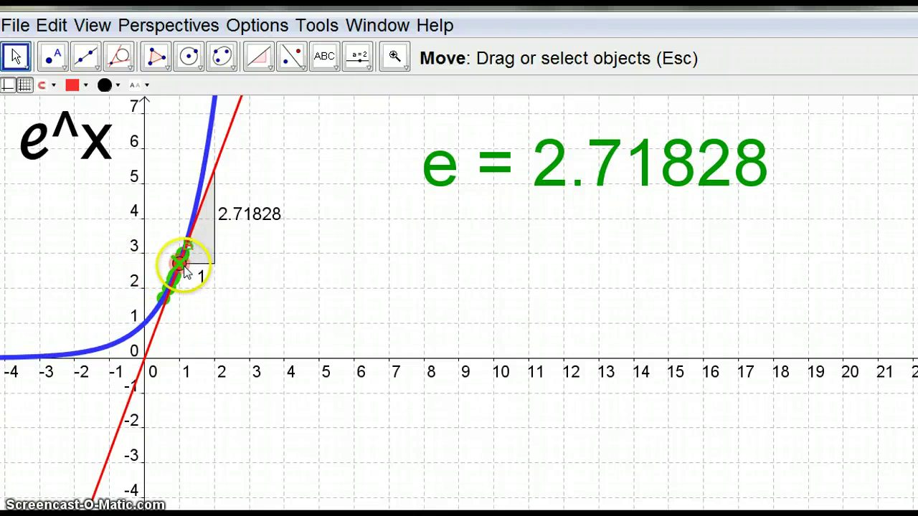
left_click_drag(184, 271, 219, 330)
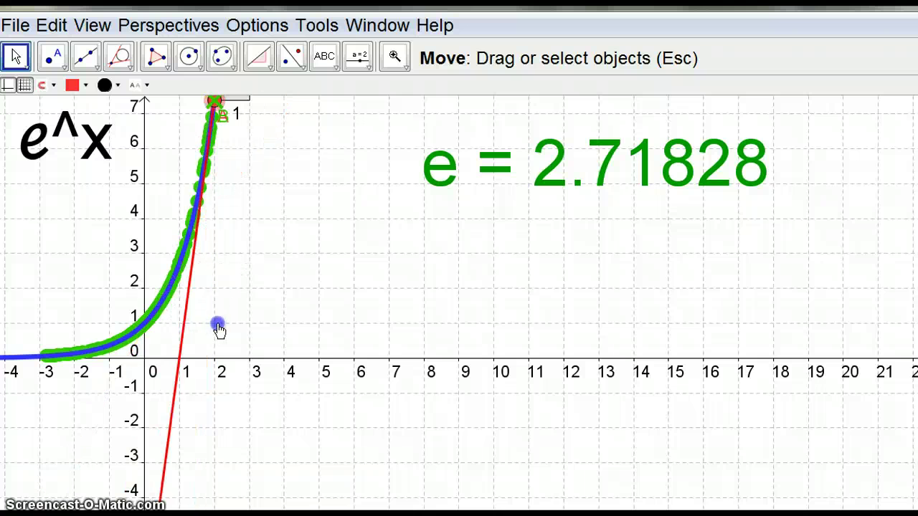